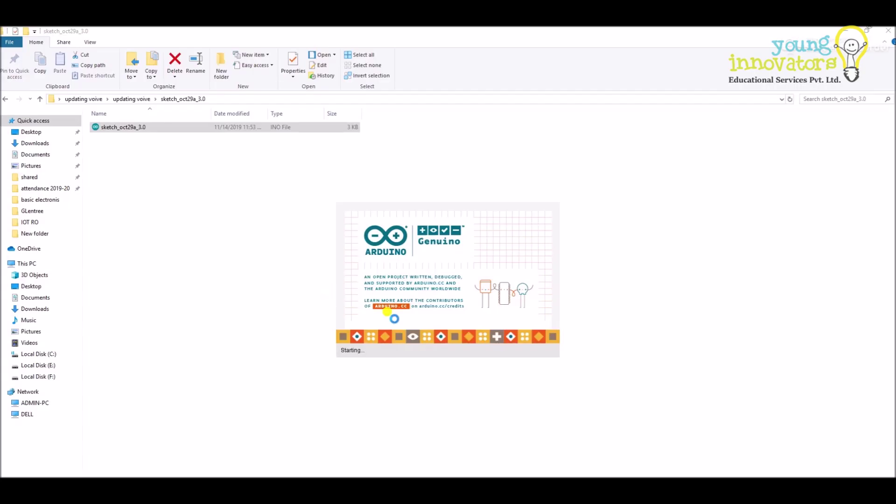
# - Load sketch_oct29a_3.0.ino in the Arduino IDE and highlight the two motor pin definitions
pyautogui.moveTo(2, 84); pyautogui.dragTo(109, 167)
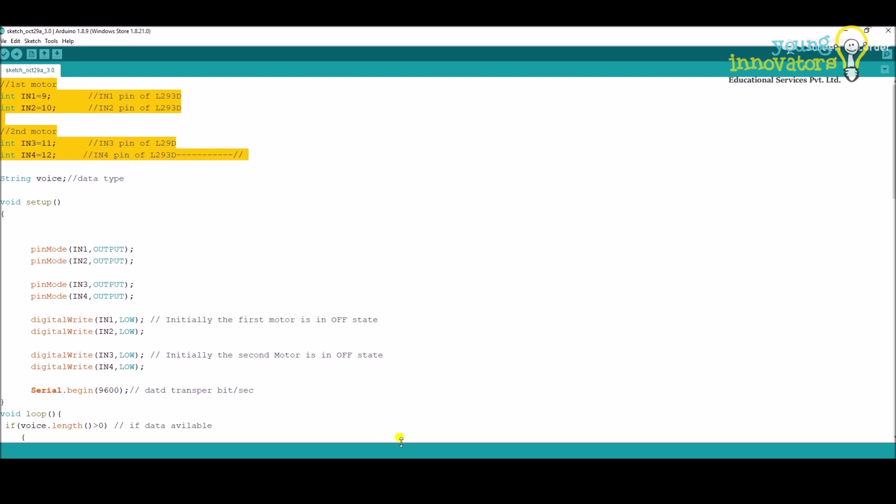
pyautogui.moveTo(2, 179); pyautogui.dragTo(119, 179)
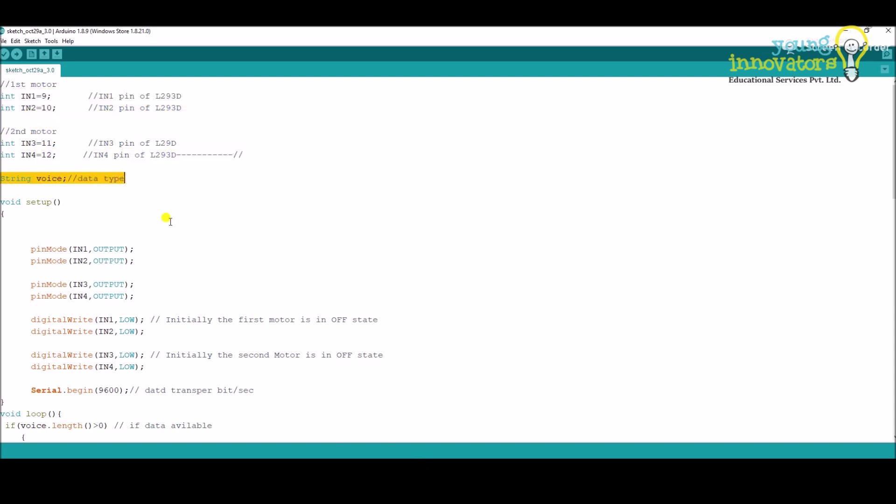
pyautogui.moveTo(21, 249); pyautogui.dragTo(121, 297)
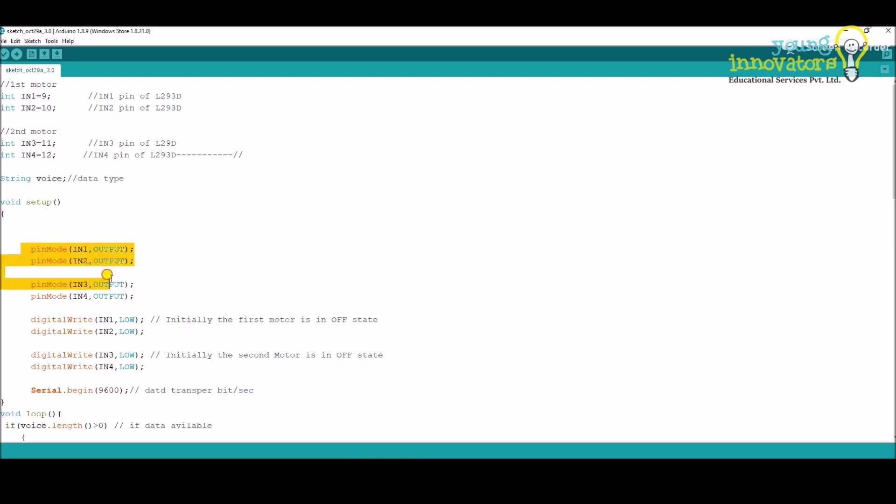
pyautogui.scroll(-3, 210, 267)
pyautogui.moveTo(26, 213); pyautogui.dragTo(5, 272)
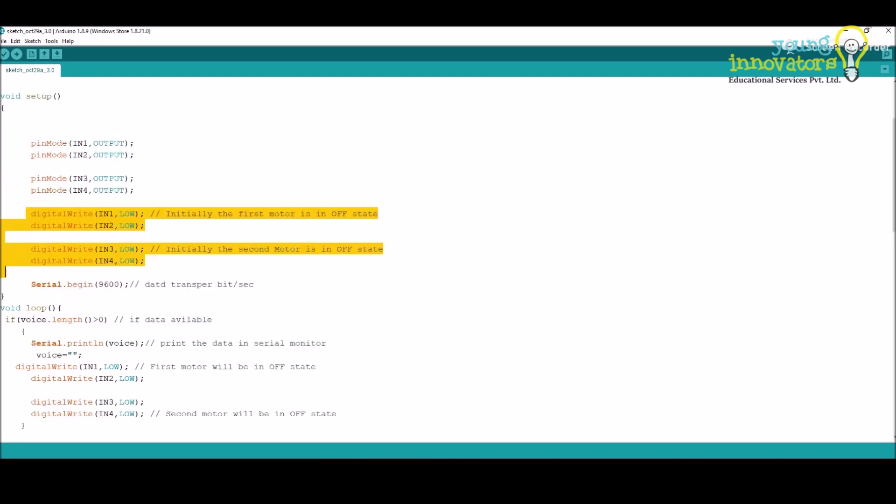
pyautogui.scroll(-2, 6, 272)
pyautogui.moveTo(2, 248); pyautogui.dragTo(222, 249)
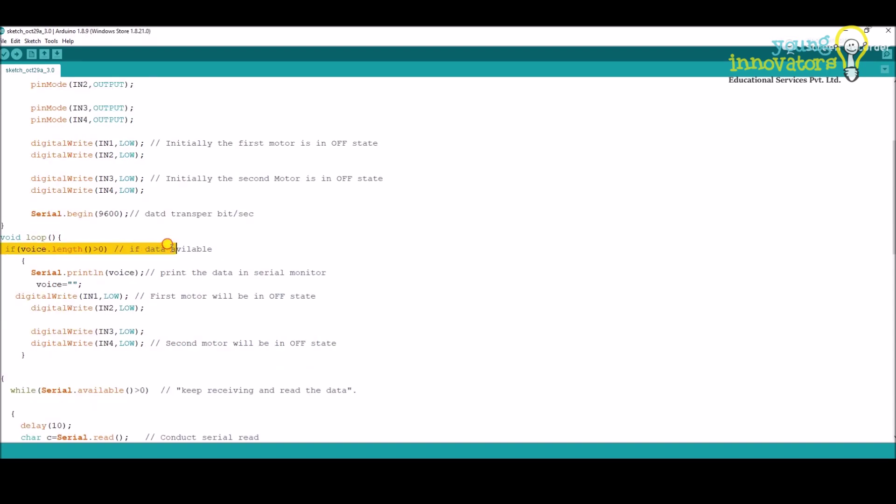
pyautogui.moveTo(27, 273); pyautogui.dragTo(320, 276)
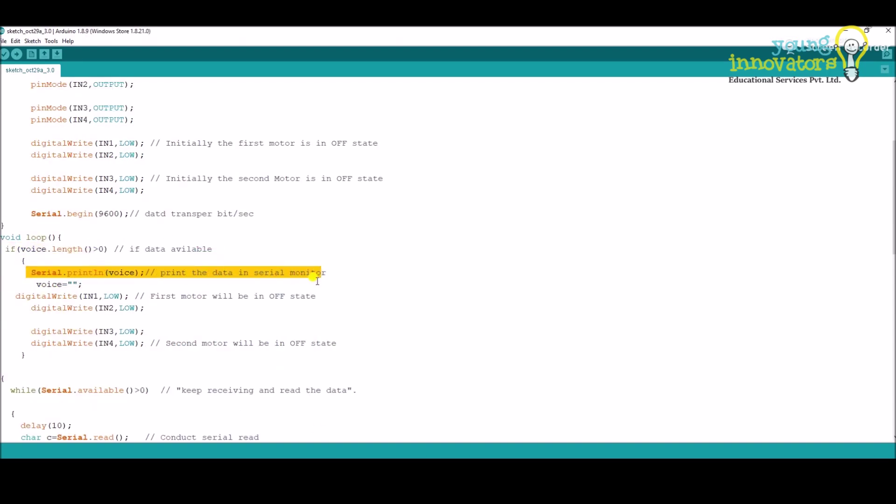
pyautogui.moveTo(14, 296); pyautogui.dragTo(208, 352)
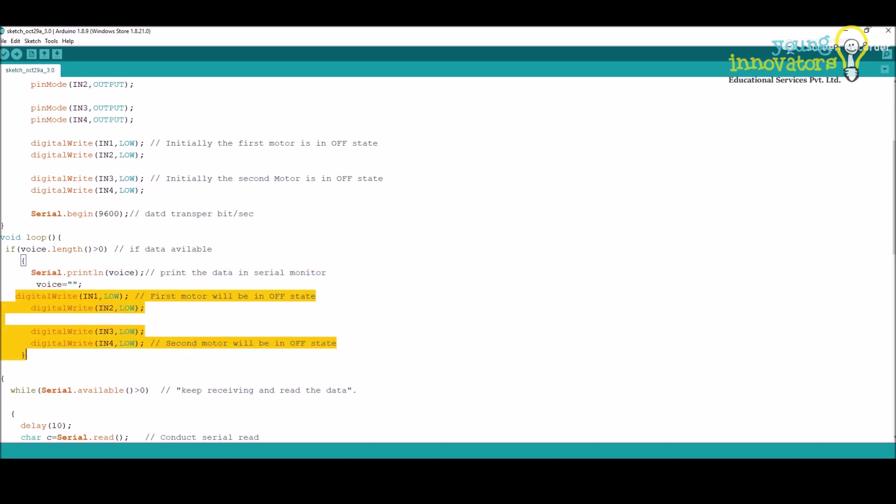
pyautogui.scroll(-3, 24, 355)
pyautogui.moveTo(10, 285); pyautogui.dragTo(365, 284)
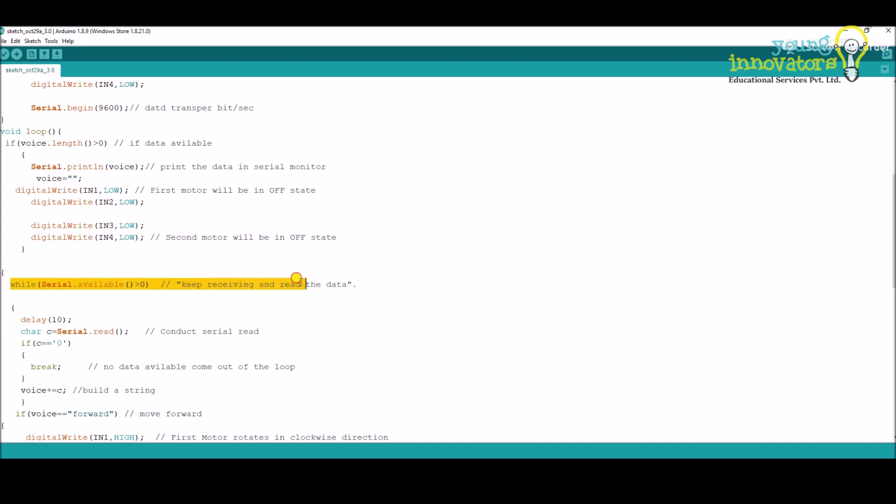
pyautogui.moveTo(21, 332); pyautogui.dragTo(284, 328)
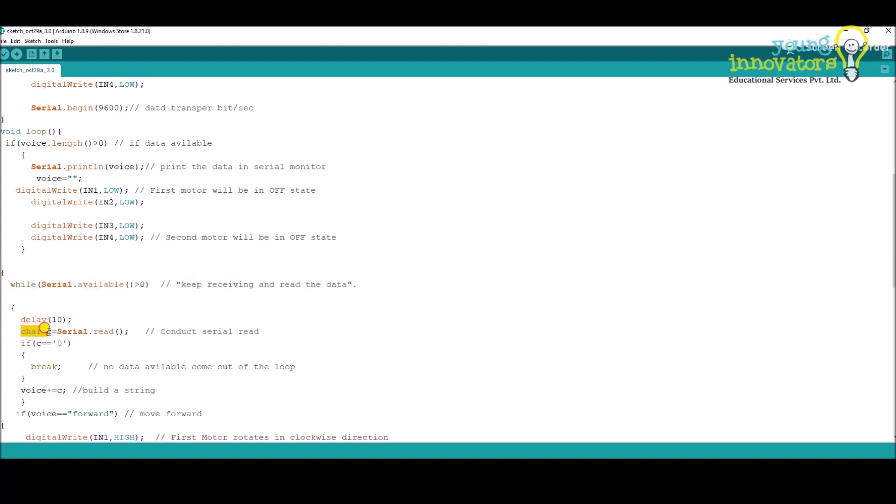
pyautogui.click(26, 402)
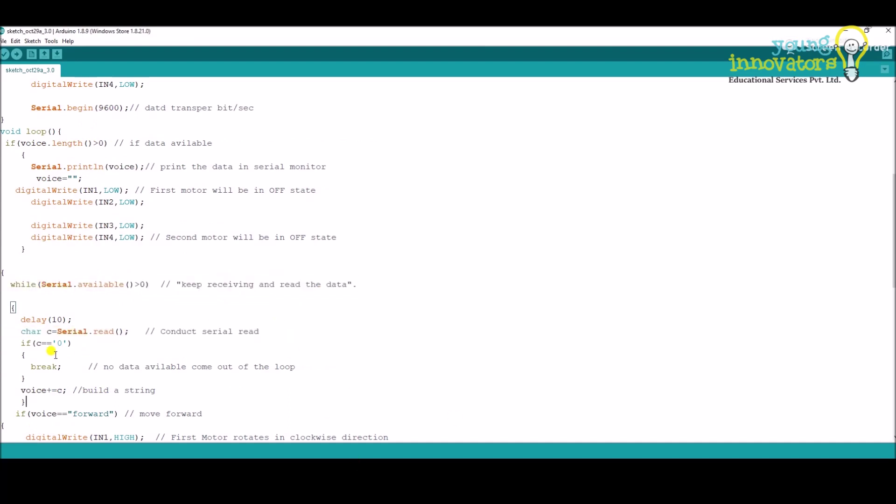
pyautogui.moveTo(15, 339); pyautogui.dragTo(81, 344)
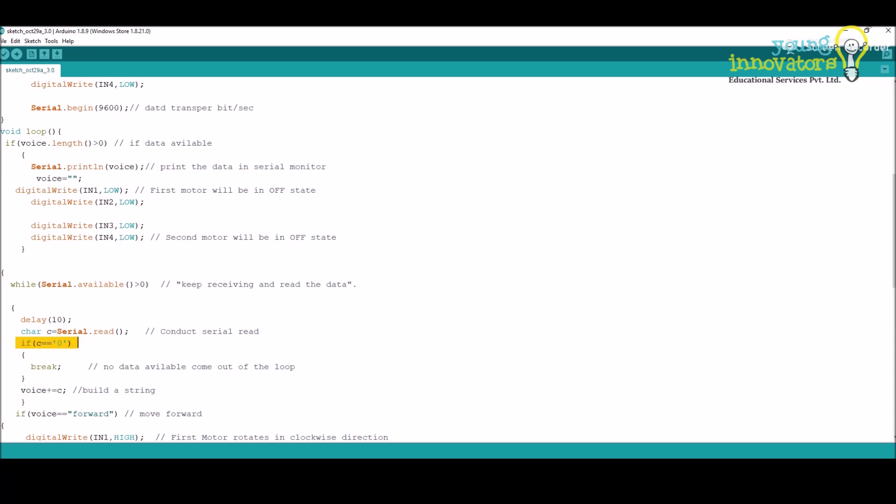
pyautogui.moveTo(27, 366); pyautogui.dragTo(276, 362)
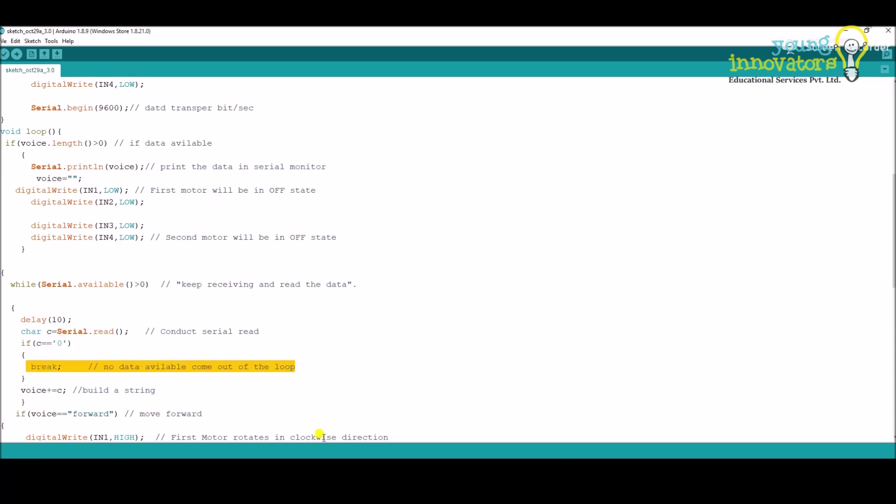
pyautogui.scroll(-5, 296, 366)
pyautogui.moveTo(11, 214); pyautogui.dragTo(157, 214)
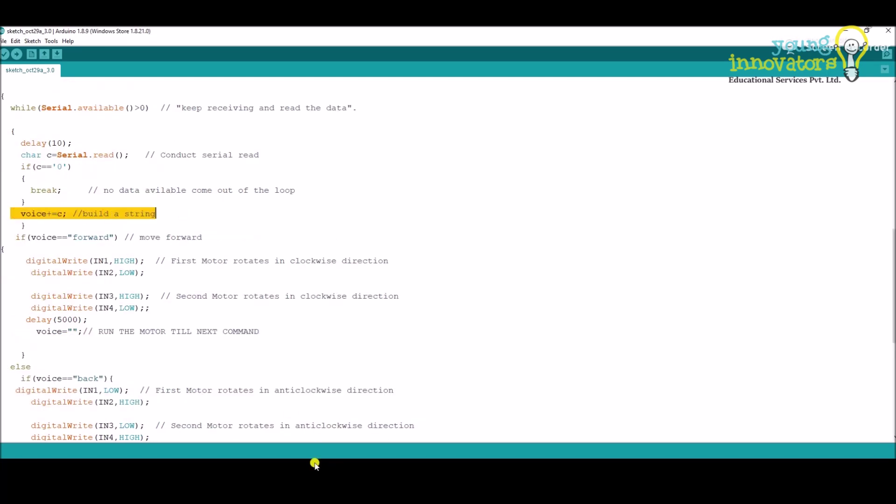
pyautogui.scroll(-1, 156, 214)
pyautogui.moveTo(10, 202); pyautogui.dragTo(183, 203)
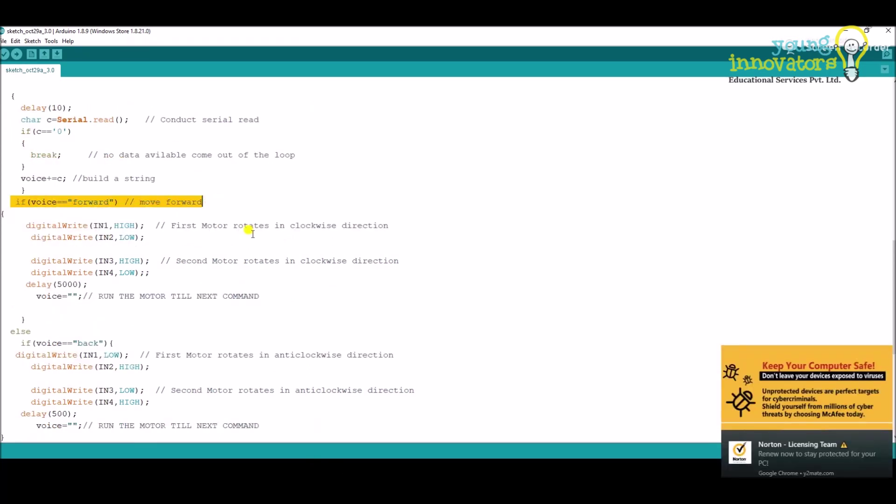
pyautogui.scroll(-2, 202, 204)
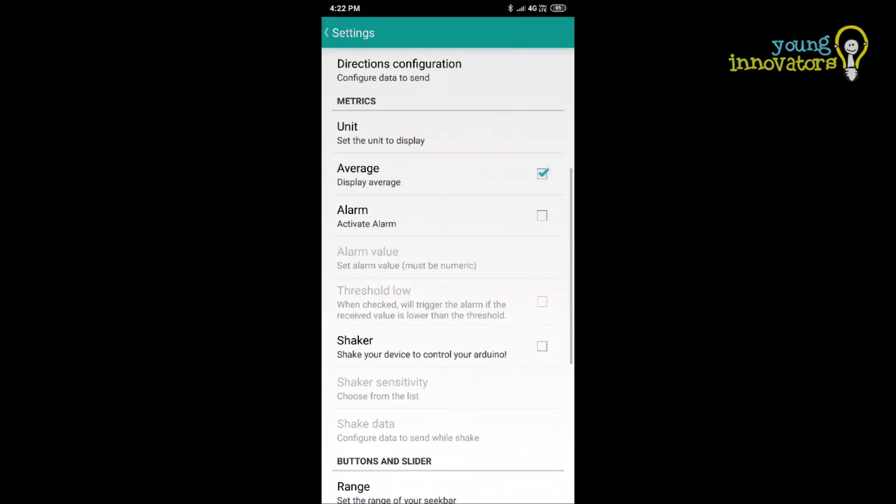
pyautogui.scroll(-5, 448, 281)
# - Open the vocal commands configuration to show the first command's text input
pyautogui.click(400, 340)
# - Set vocal command n°1 to 'forward', sending data 'forward'
pyautogui.click(382, 65)
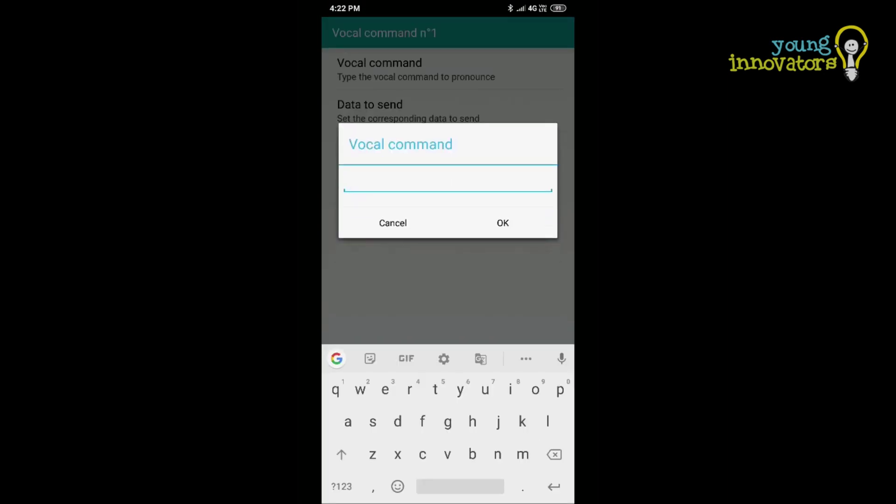
pyautogui.write('forward')
pyautogui.click(504, 223)
pyautogui.click(370, 108)
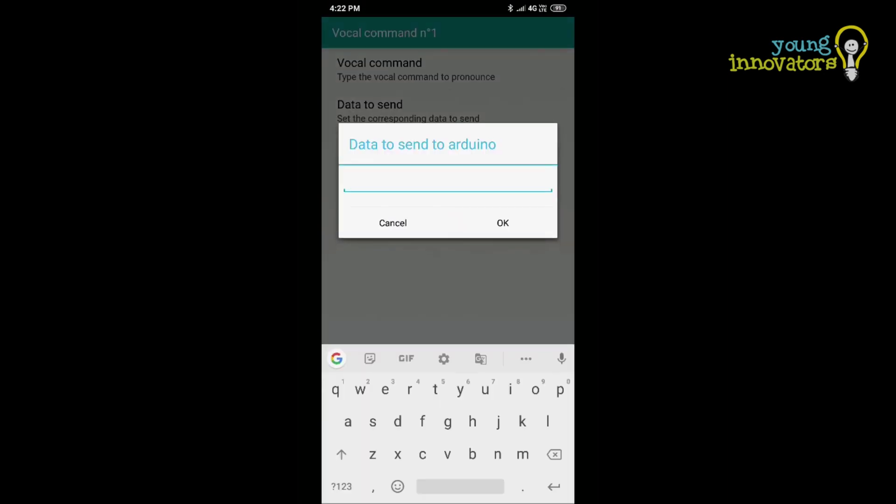
pyautogui.write('forward')
pyautogui.click(503, 223)
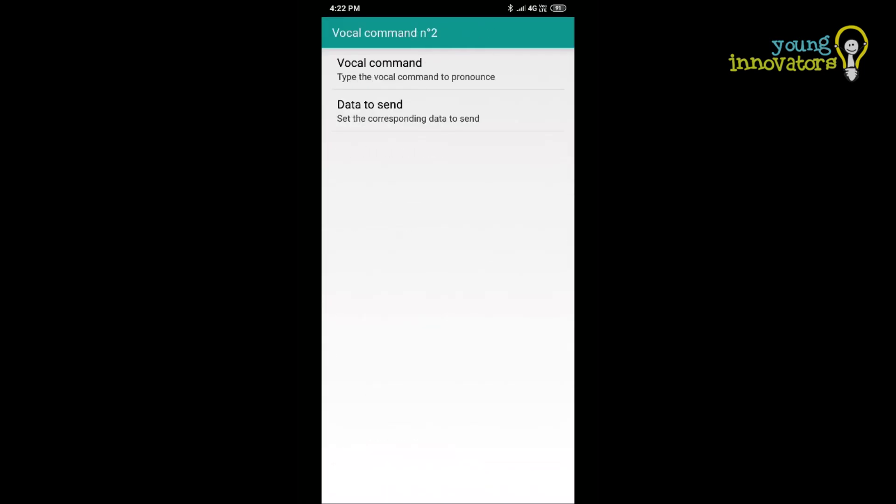
# - Set vocal command n°2 to 'back', sending data 'back'
pyautogui.click(379, 69)
pyautogui.moveTo(370, 364); pyautogui.dragTo(382, 421)
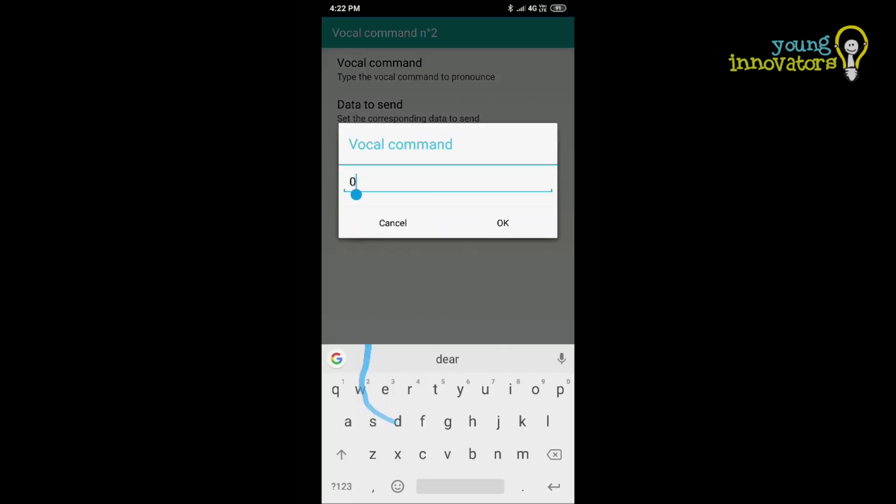
pyautogui.write('back')
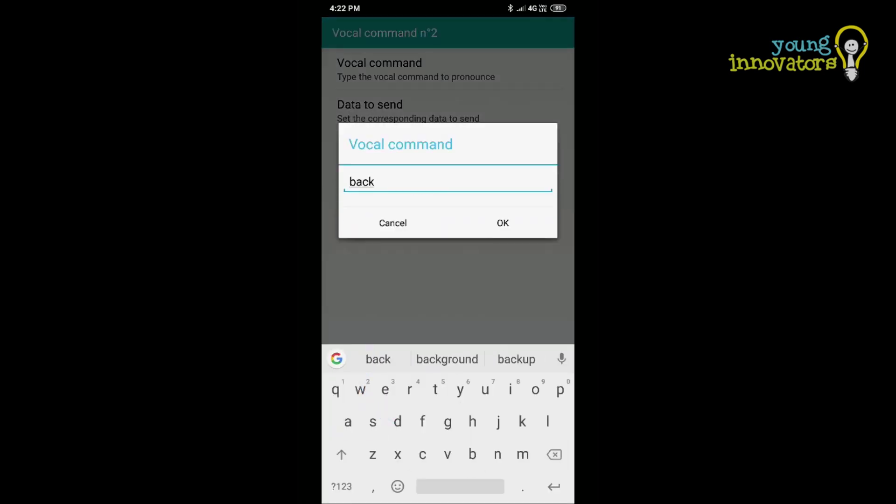
pyautogui.click(503, 223)
pyautogui.click(369, 109)
pyautogui.click(503, 222)
# - Set vocal command n°3 to 'right' with data 'right', then return Home
pyautogui.click(393, 195)
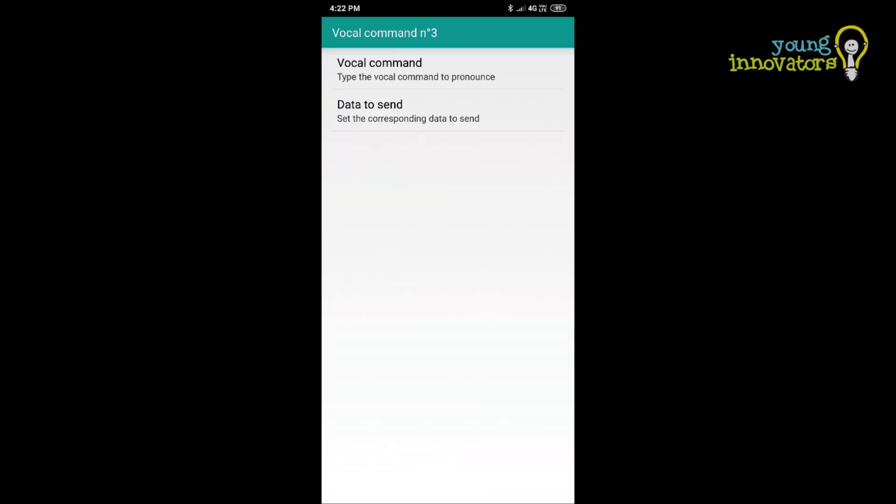
pyautogui.click(379, 69)
pyautogui.write('rig')
pyautogui.click(503, 222)
pyautogui.click(370, 109)
pyautogui.press('BackSpace')
pyautogui.press('BackSpace')
pyautogui.press('BackSpace')
pyautogui.press('BackSpace')
pyautogui.write('right')
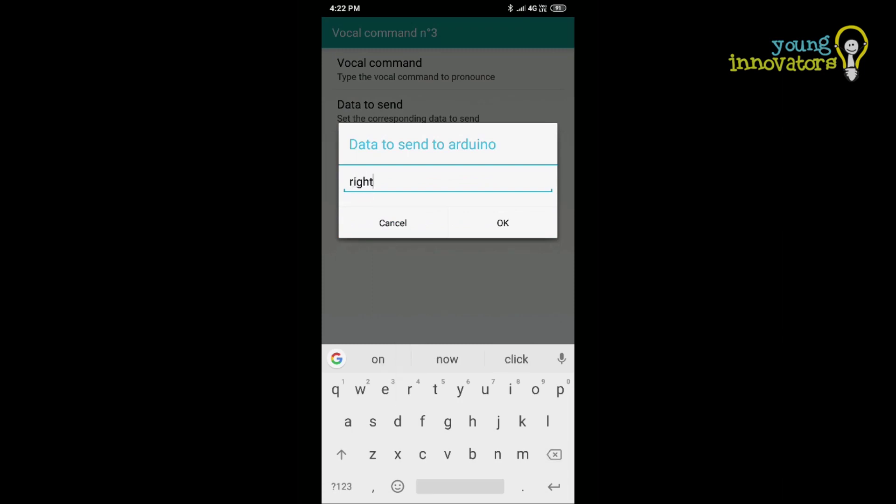
pyautogui.click(503, 223)
pyautogui.press('Escape')
pyautogui.press('Escape')
# - Open Voice Control and speak test commands such as 'back' and 'stop'
pyautogui.moveTo(573, 280); pyautogui.dragTo(532, 280)
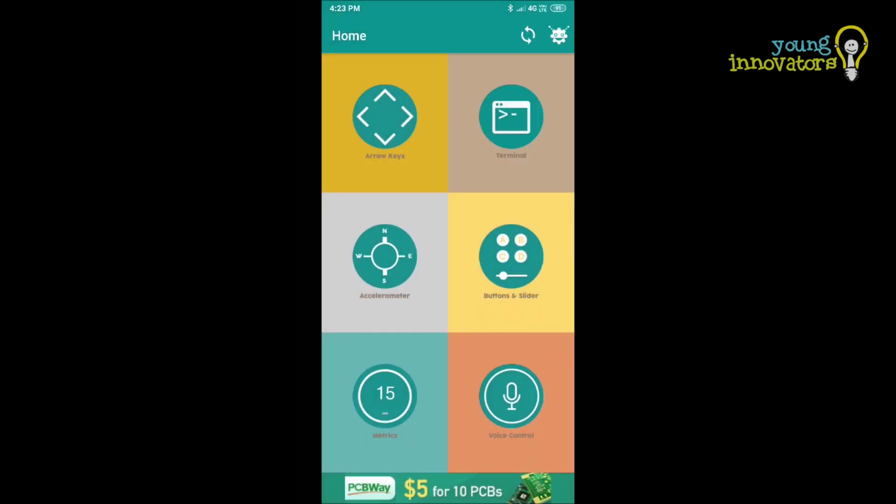
pyautogui.click(511, 396)
pyautogui.click(448, 418)
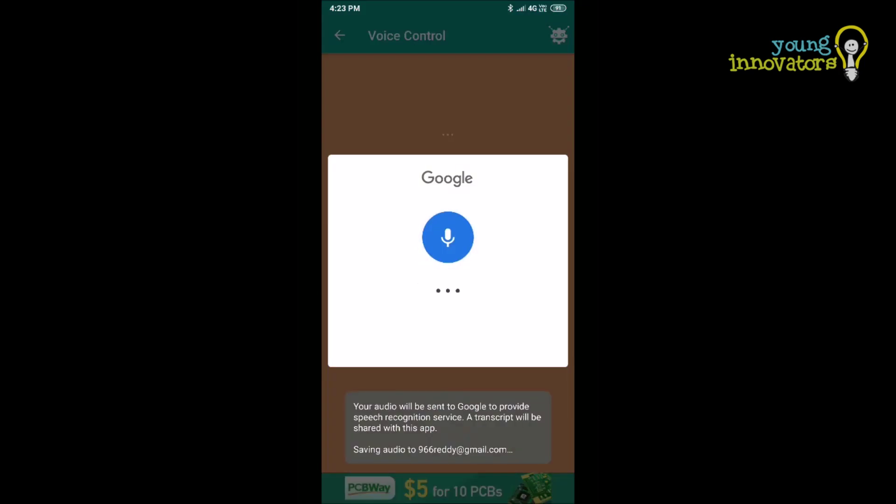
pyautogui.click(448, 419)
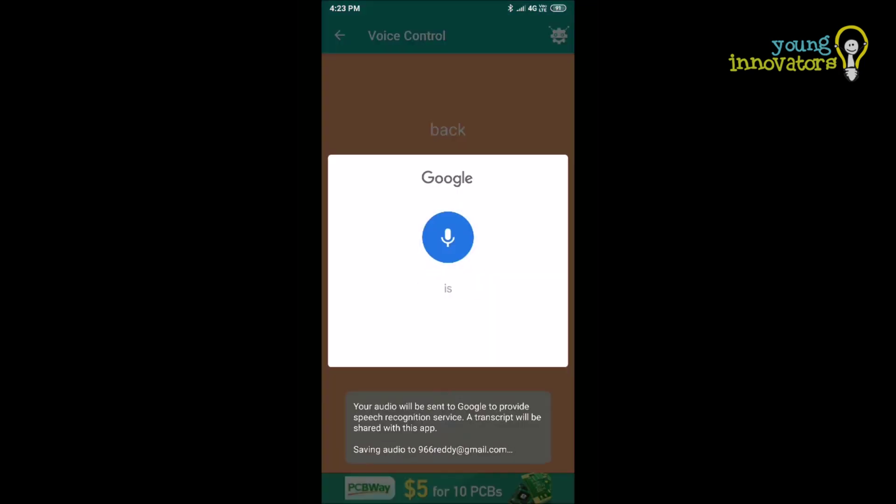